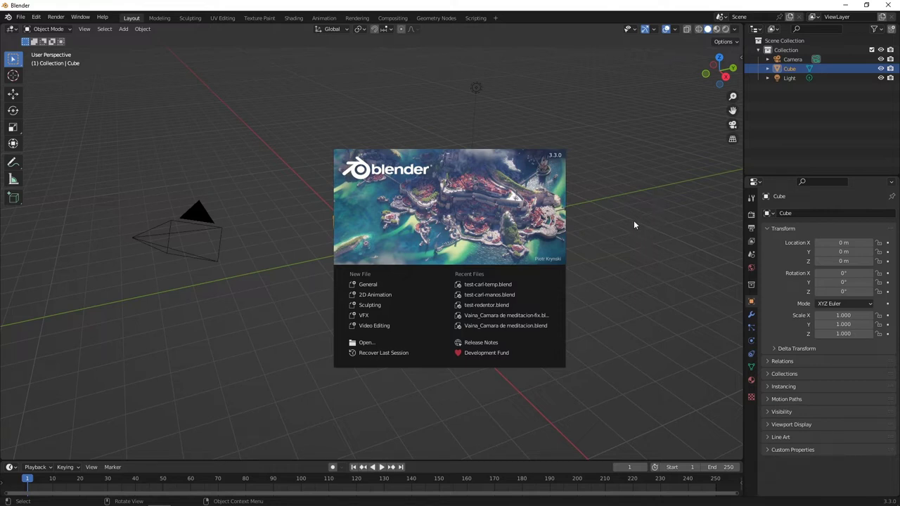
# Open the recent file test-carl-temp.blend and display the viewport in rendered shading
pyautogui.click(490, 285)
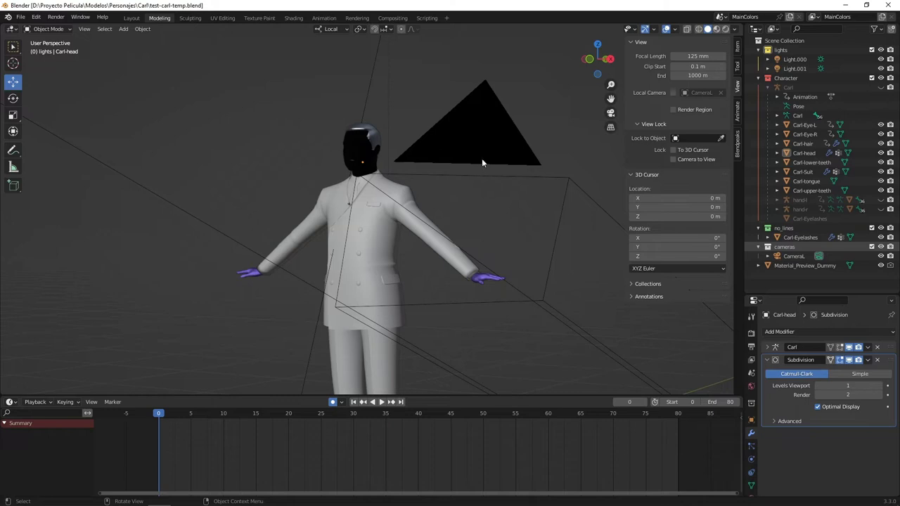
pyautogui.click(726, 30)
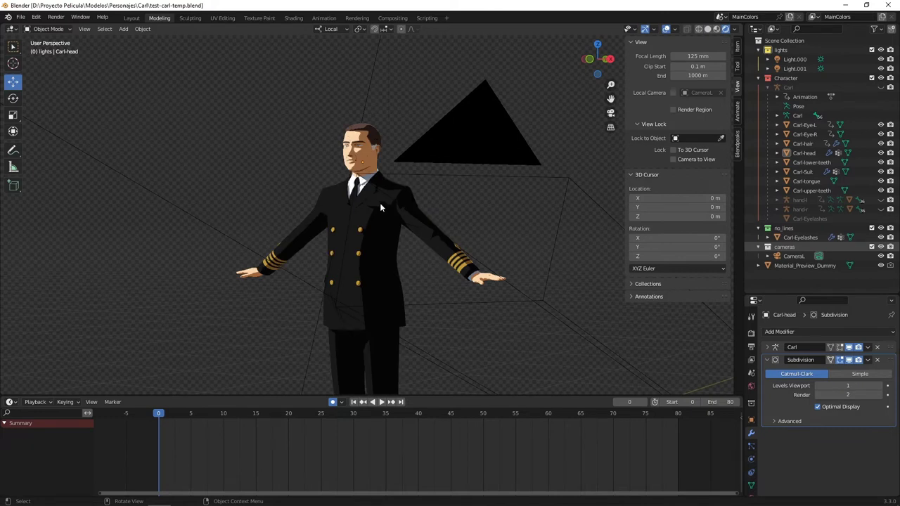
# Examine the character's separate parts from several angles, selecting the suit, the head and both hands in turn
pyautogui.scroll(2, 380, 208)
pyautogui.moveTo(381, 206); pyautogui.dragTo(416, 210, button='middle')
pyautogui.scroll(2, 411, 200)
pyautogui.click(433, 210)
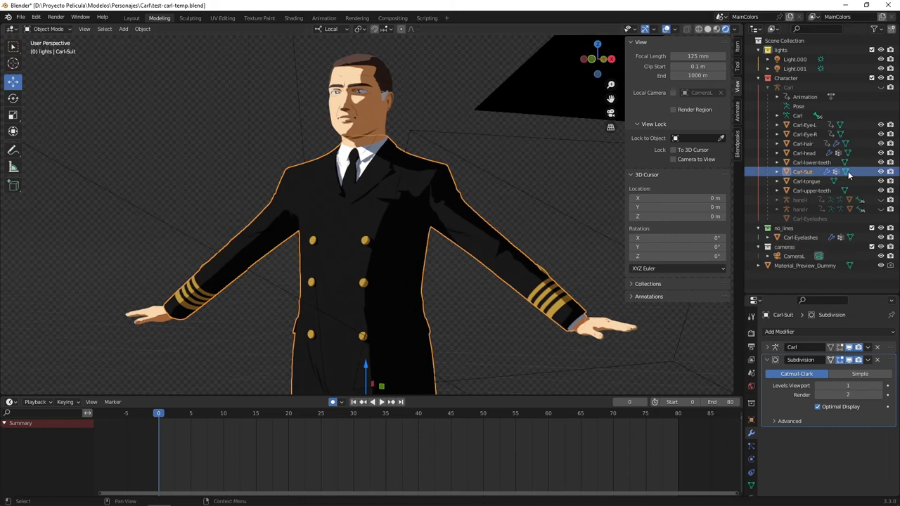
pyautogui.keyDown('shift'); pyautogui.moveTo(426, 115); pyautogui.dragTo(432, 151, button='middle'); pyautogui.keyUp('shift')
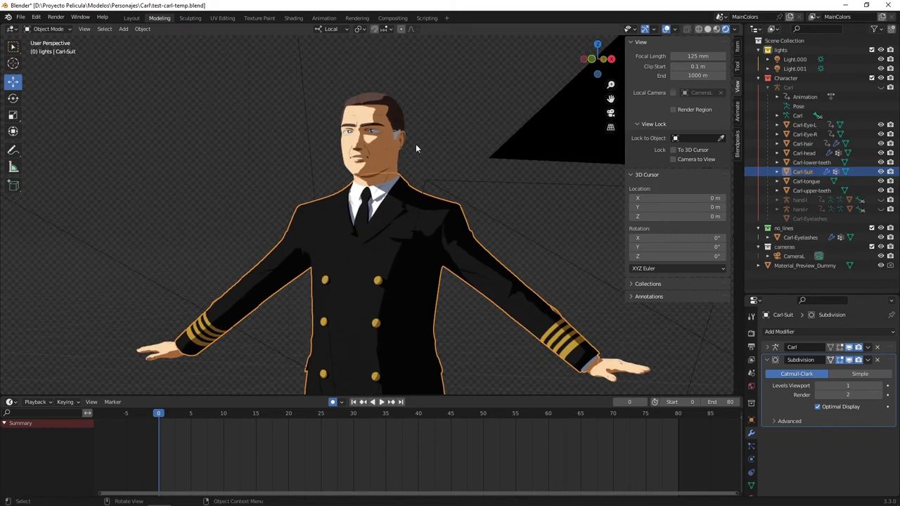
pyautogui.moveTo(429, 183); pyautogui.dragTo(392, 146, button='middle')
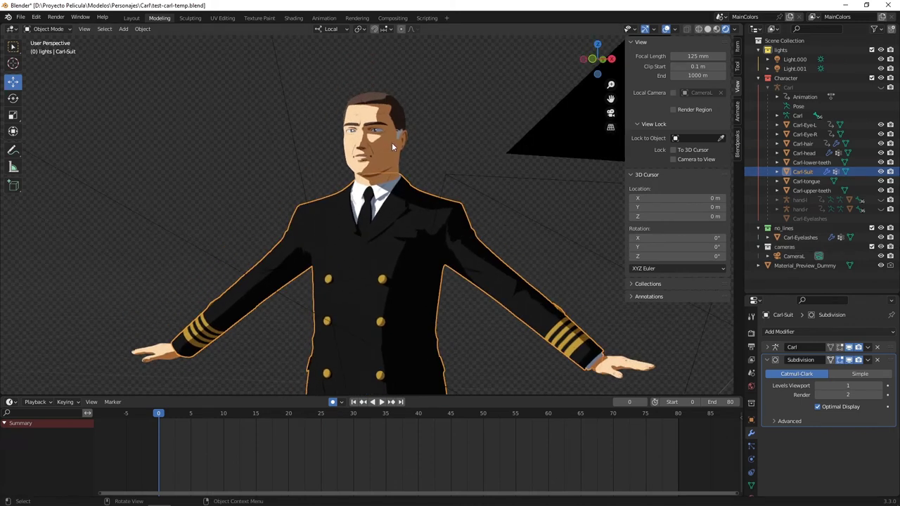
pyautogui.click(391, 141)
pyautogui.moveTo(438, 185); pyautogui.dragTo(537, 264, button='middle')
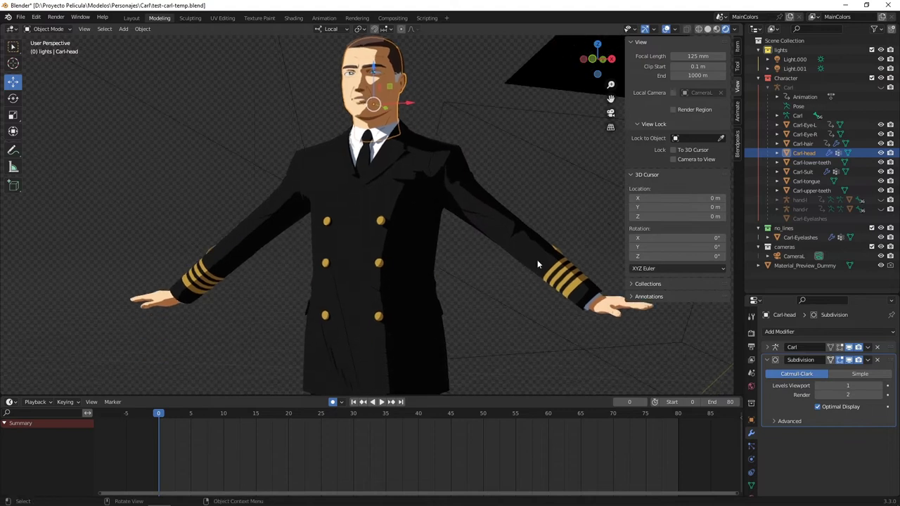
pyautogui.click(605, 307)
pyautogui.click(172, 299)
pyautogui.moveTo(275, 261); pyautogui.dragTo(423, 222, button='middle')
pyautogui.moveTo(295, 134); pyautogui.dragTo(519, 153, button='middle')
pyautogui.moveTo(422, 267); pyautogui.dragTo(236, 257, button='middle')
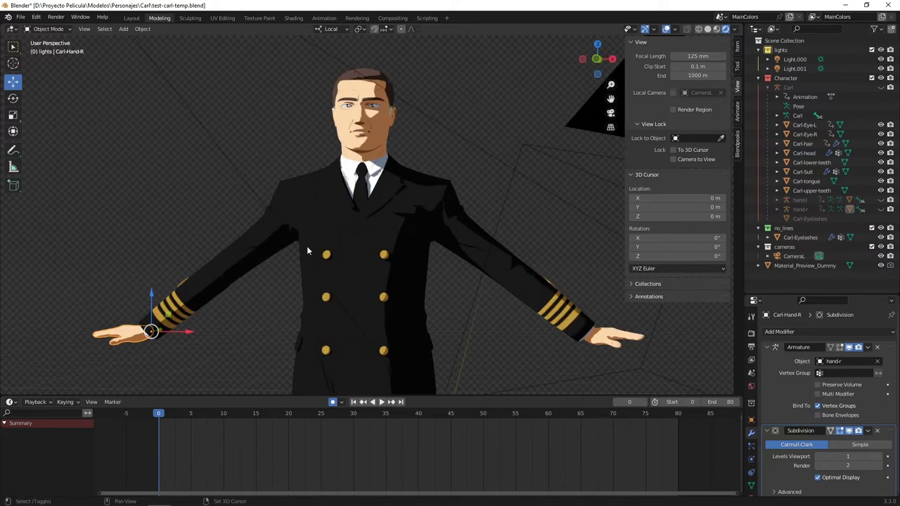
# Select the suit object and show its material slots in an enlarged properties area
pyautogui.keyDown('shift'); pyautogui.moveTo(307, 251); pyautogui.dragTo(301, 151, button='middle'); pyautogui.keyUp('shift')
pyautogui.scroll(-3, 302, 151)
pyautogui.moveTo(378, 202)
pyautogui.mouseDown(button='middle')
pyautogui.moveTo(363, 225)
pyautogui.moveTo(380, 201)
pyautogui.mouseUp(button='middle')
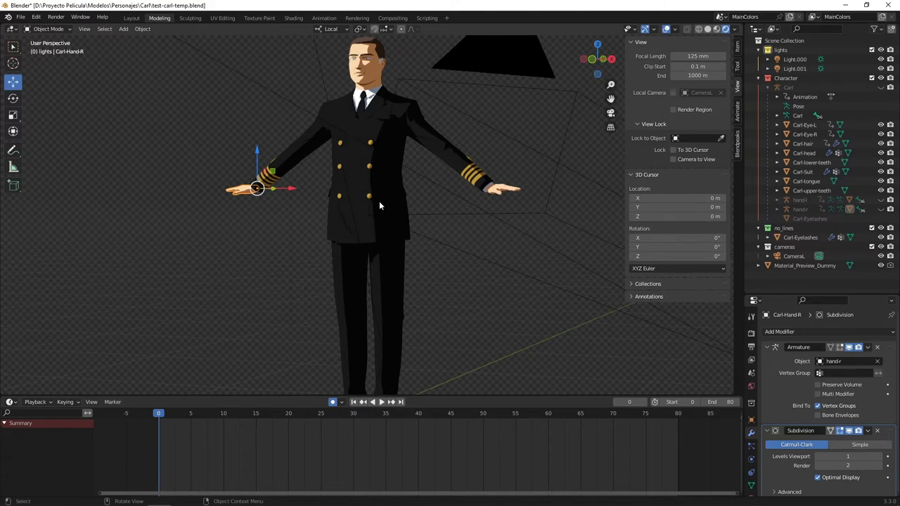
pyautogui.moveTo(403, 243); pyautogui.dragTo(416, 211, button='middle')
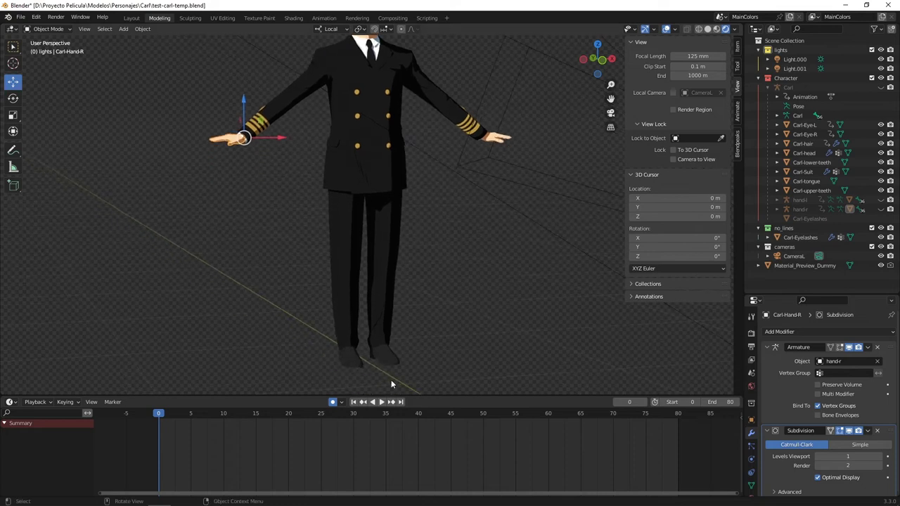
pyautogui.click(386, 355)
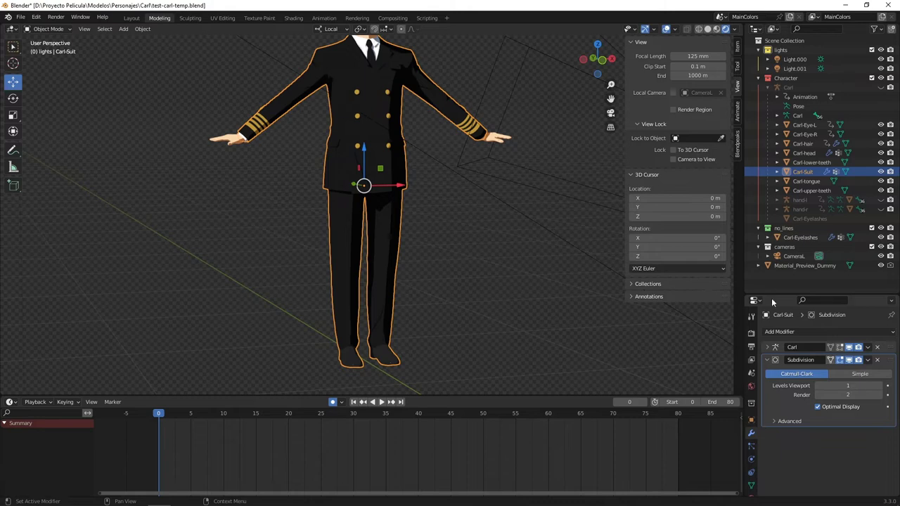
pyautogui.moveTo(783, 295); pyautogui.dragTo(784, 188)
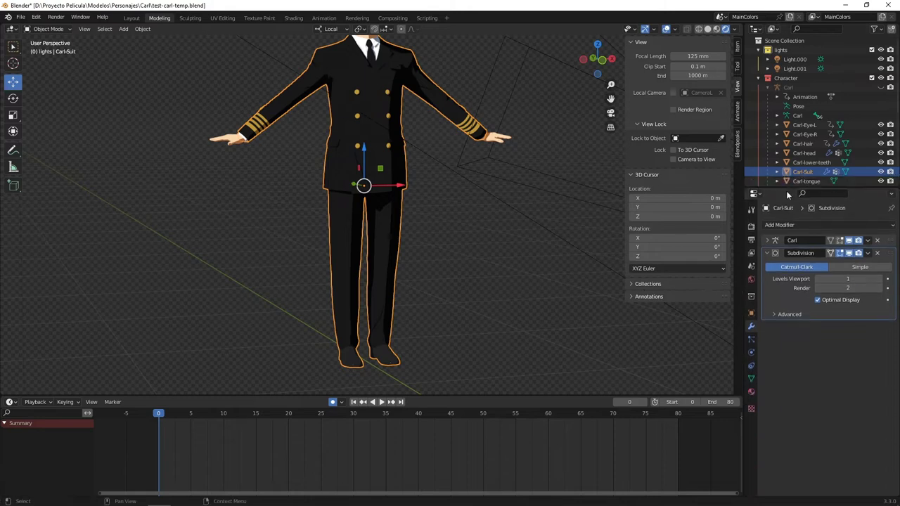
pyautogui.click(751, 393)
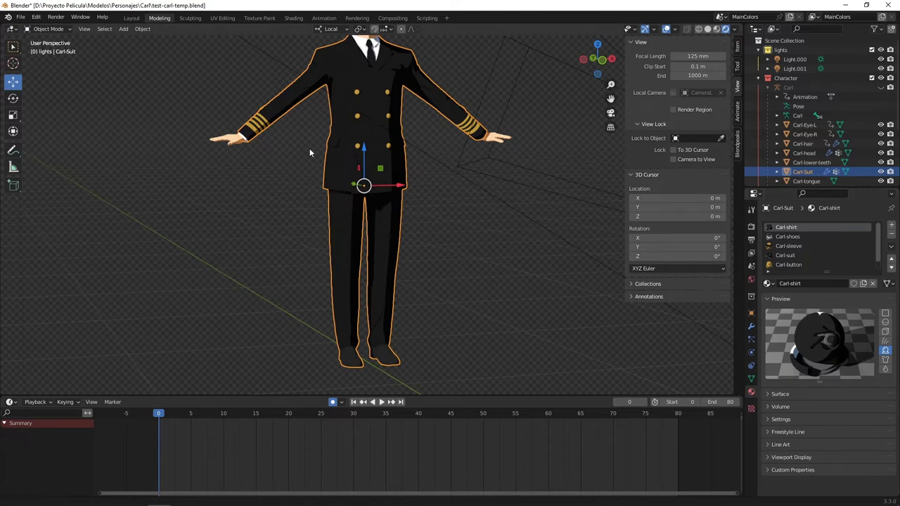
# Enter Edit Mode on the suit mesh and examine the marked edges around the lapels, armholes, pocket and buttons
pyautogui.keyDown('shift'); pyautogui.moveTo(309, 149); pyautogui.dragTo(287, 183, button='middle'); pyautogui.keyUp('shift')
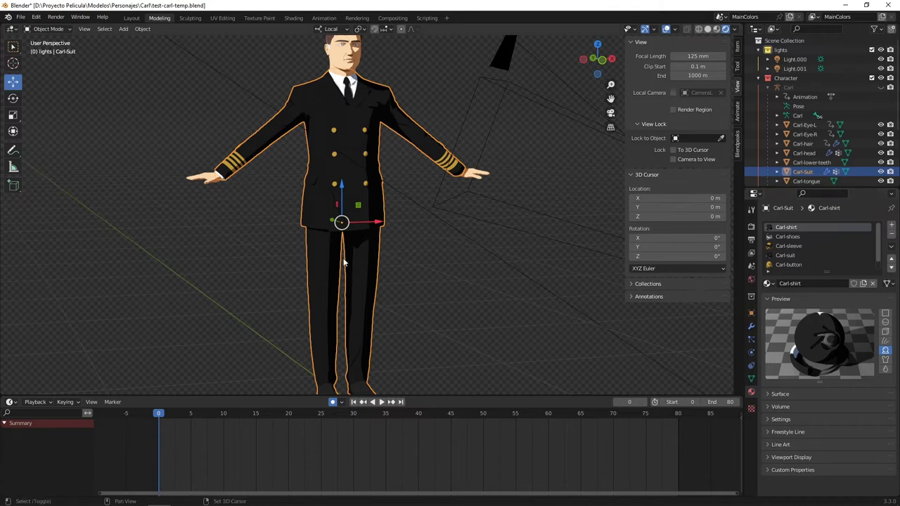
pyautogui.keyDown('shift'); pyautogui.moveTo(241, 177); pyautogui.dragTo(232, 160, button='middle'); pyautogui.keyUp('shift')
pyautogui.moveTo(319, 202); pyautogui.dragTo(401, 222, button='middle')
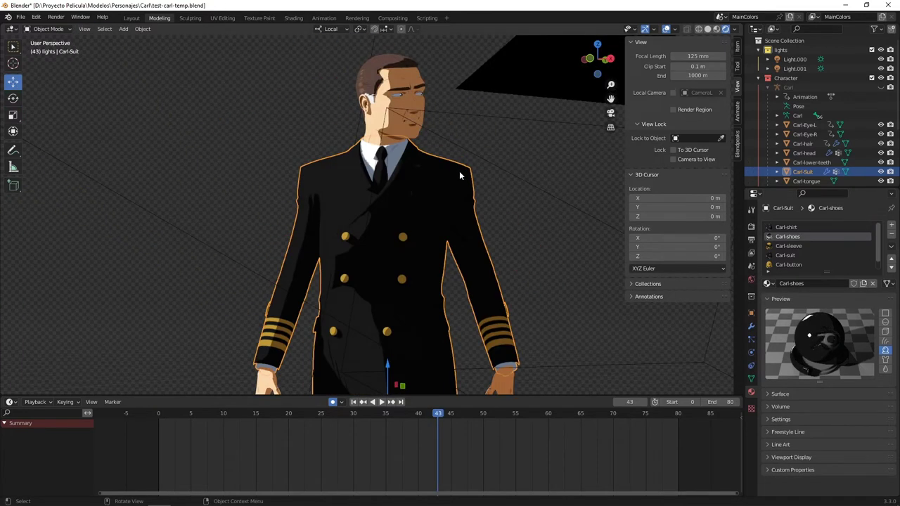
pyautogui.press('Tab')
pyautogui.scroll(3, 424, 179)
pyautogui.moveTo(424, 179); pyautogui.dragTo(406, 198, button='middle')
pyautogui.click(318, 76)
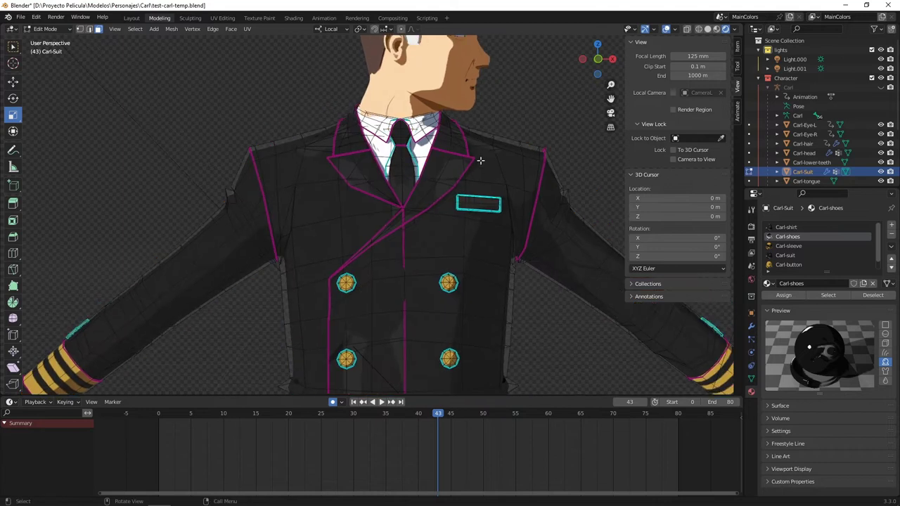
pyautogui.moveTo(395, 242); pyautogui.dragTo(275, 170, button='middle')
pyautogui.moveTo(436, 196); pyautogui.dragTo(480, 151, button='middle')
pyautogui.moveTo(435, 173); pyautogui.dragTo(364, 270, button='middle')
pyautogui.moveTo(413, 229); pyautogui.dragTo(508, 259, button='middle')
# Select the edge loop along the suit's shoulder seam and show its transform and crease properties
pyautogui.click(501, 249)
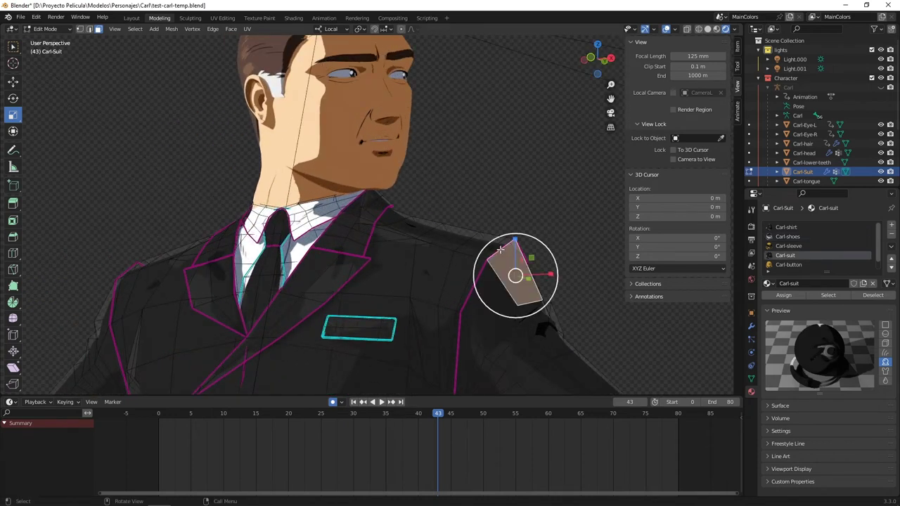
pyautogui.click(465, 301)
pyautogui.keyDown('alt'); pyautogui.click(507, 244); pyautogui.keyUp('alt')
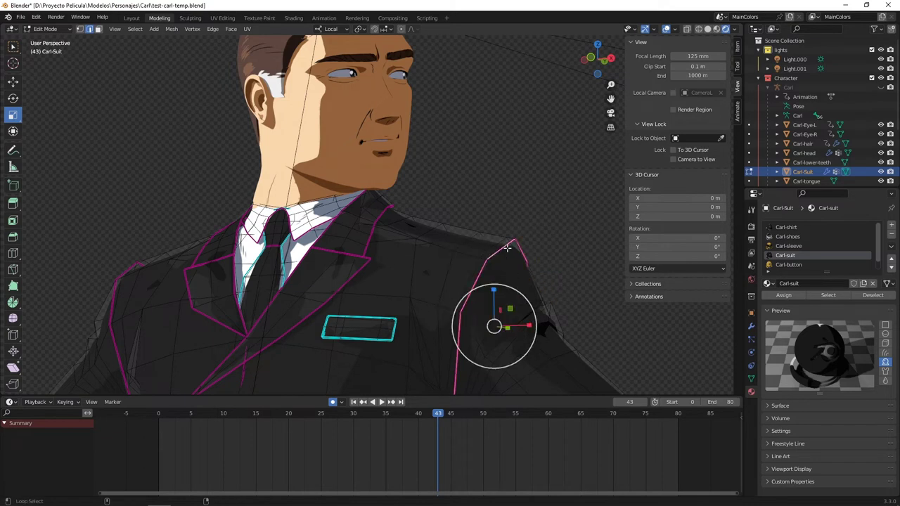
pyautogui.moveTo(506, 246); pyautogui.dragTo(512, 276, button='middle')
pyautogui.scroll(3, 512, 275)
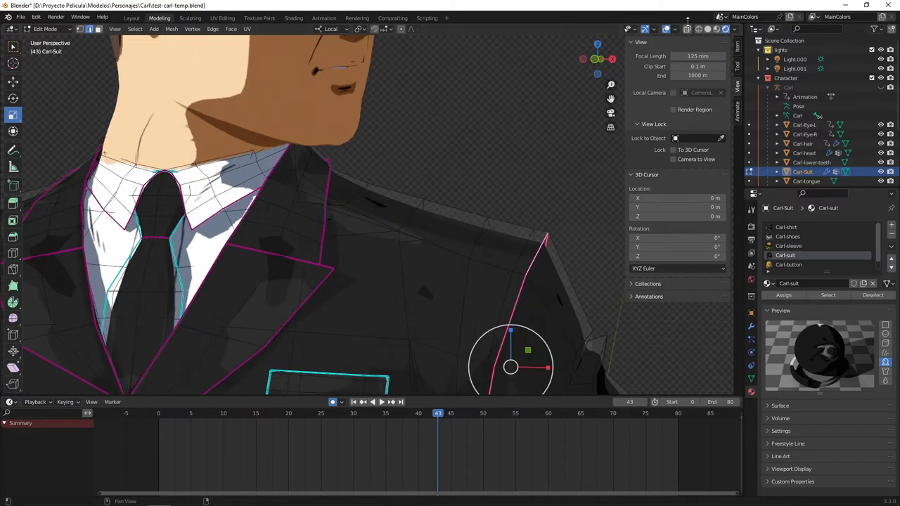
pyautogui.click(738, 65)
pyautogui.click(738, 48)
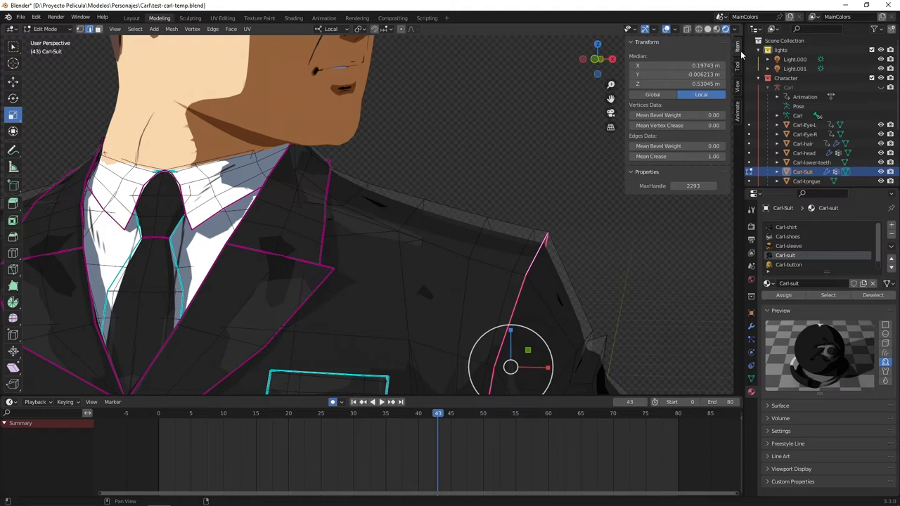
# Set the mean crease of the selected shoulder seam to 0 and restore it to 1
pyautogui.moveTo(685, 156); pyautogui.dragTo(710, 159)
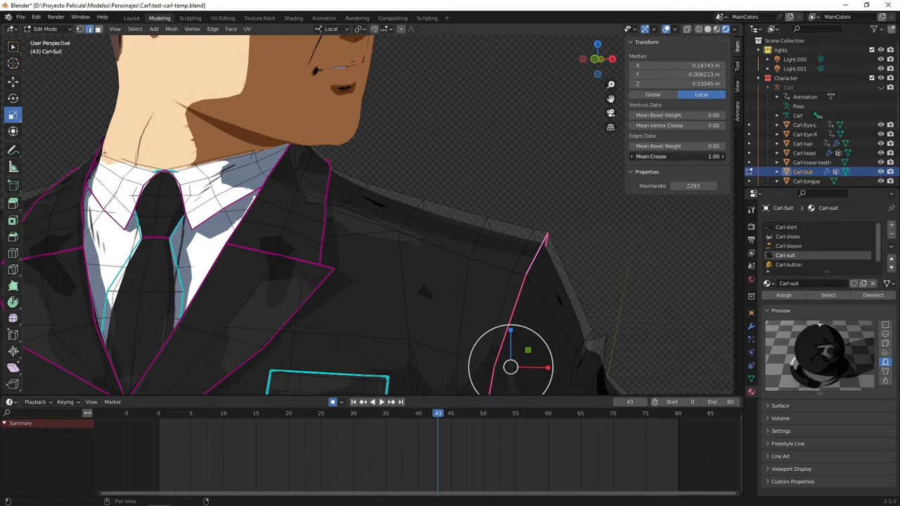
pyautogui.press('BackSpace')
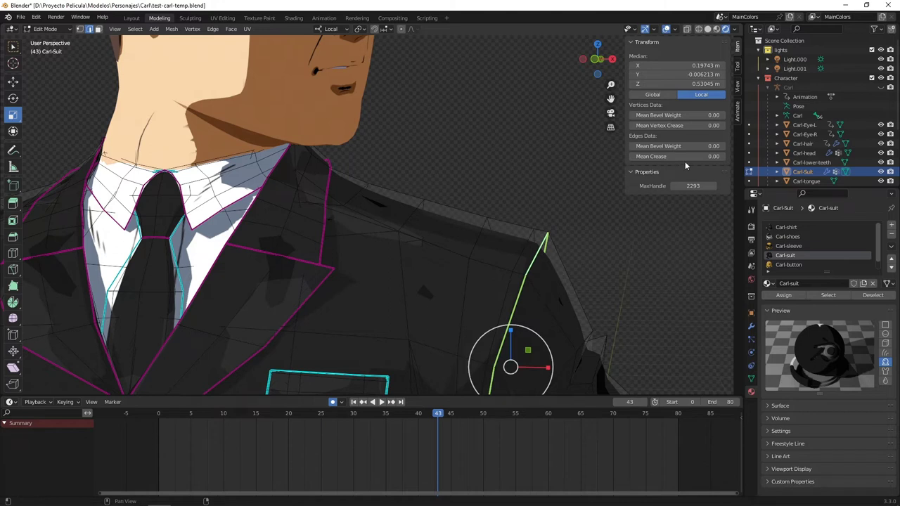
pyautogui.moveTo(684, 156); pyautogui.dragTo(724, 156)
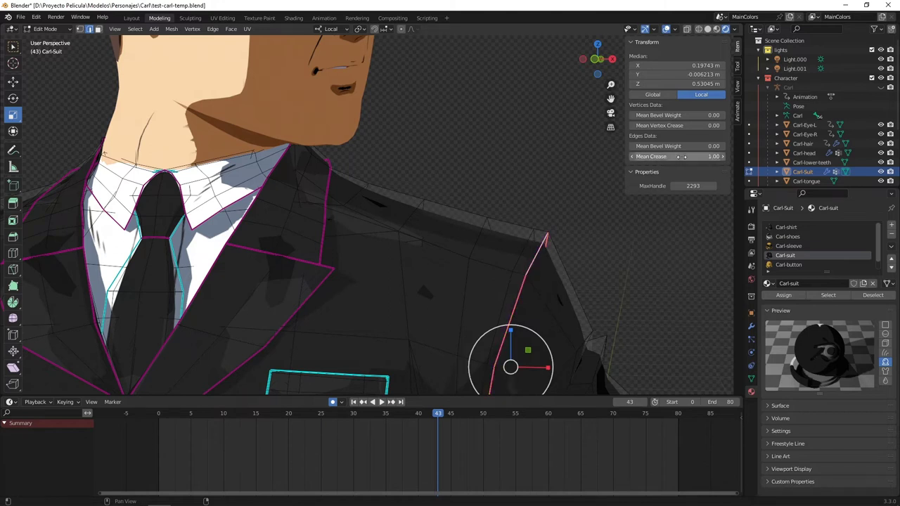
# Leave Edit Mode and, in the Shading workspace, examine the Carl-shirt material's nodes and the inside of its Tones group
pyautogui.scroll(-6, 489, 221)
pyautogui.keyDown('shift'); pyautogui.moveTo(475, 225); pyautogui.dragTo(510, 168, button='middle'); pyautogui.keyUp('shift')
pyautogui.press('Tab')
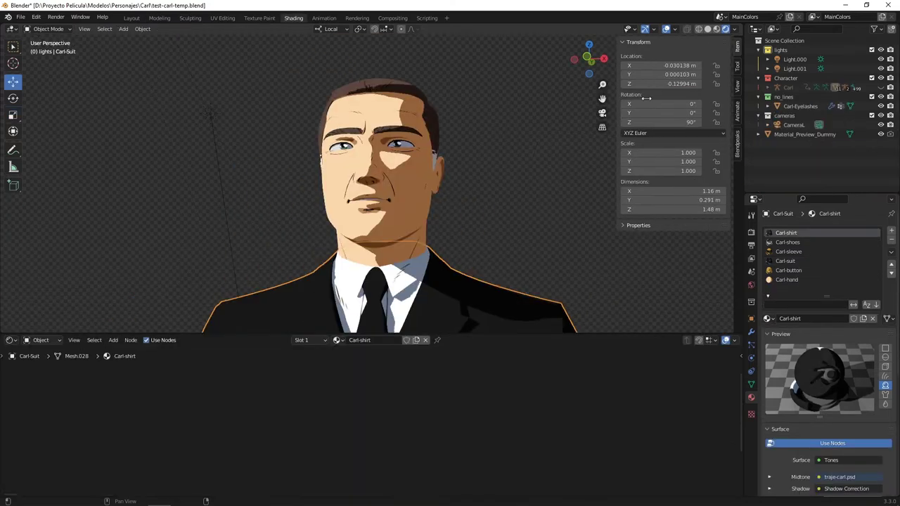
pyautogui.press('Home')
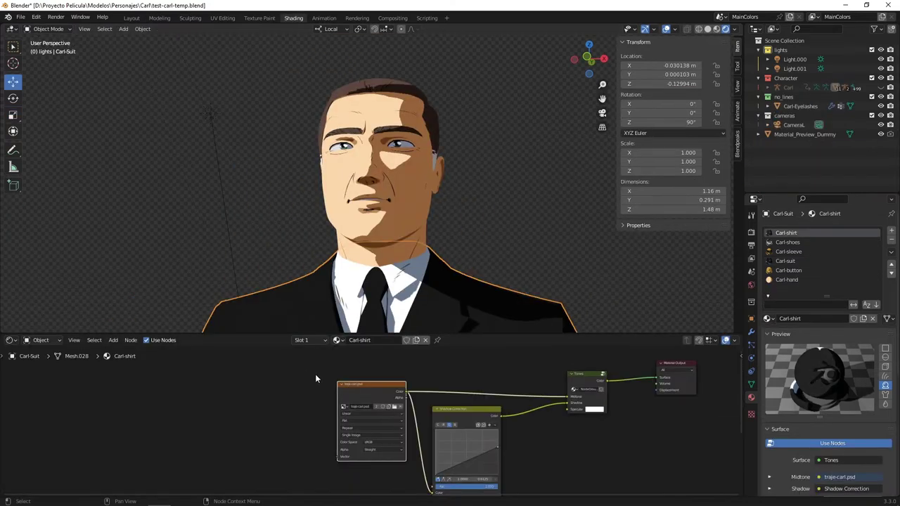
pyautogui.moveTo(459, 335); pyautogui.dragTo(456, 224)
pyautogui.press('Home')
pyautogui.click(462, 267)
pyautogui.moveTo(278, 365); pyautogui.dragTo(292, 361, button='middle')
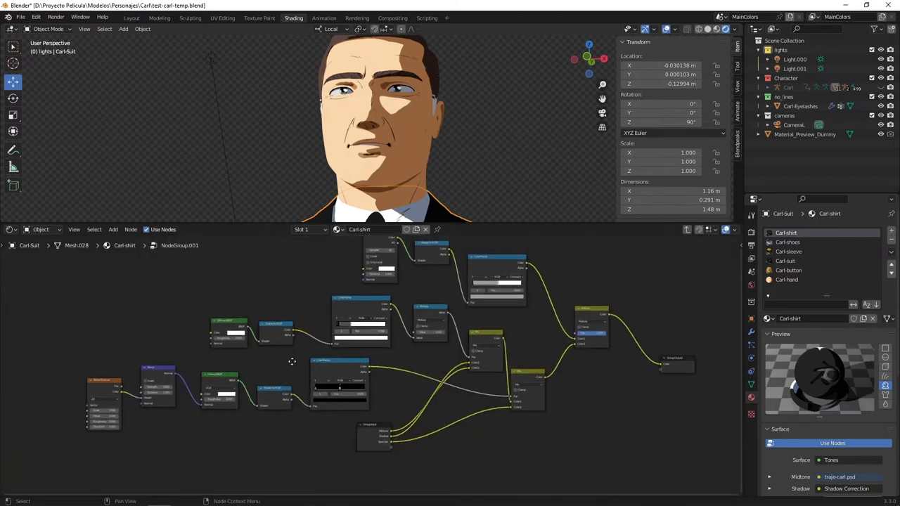
# Examine the node trees of the suit's Carl-shoes and Carl-sleeve materials
pyautogui.click(791, 243)
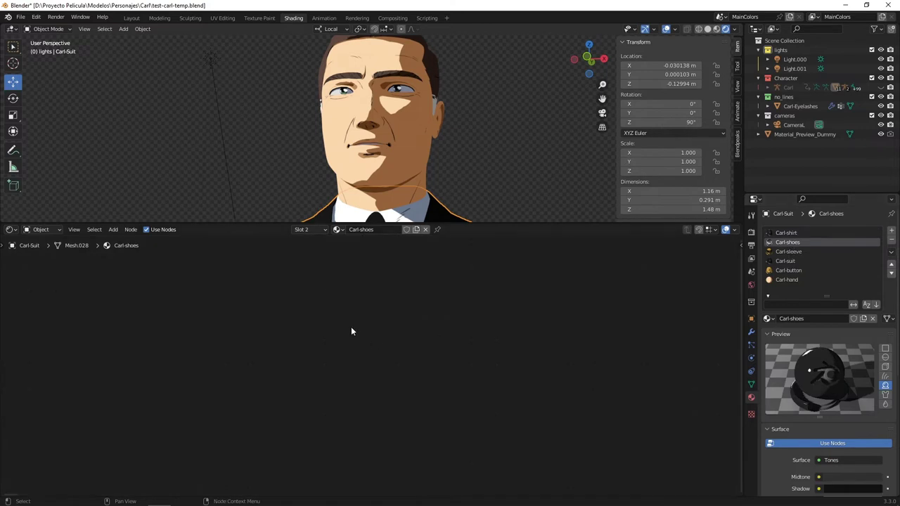
pyautogui.press('KP_Decimal')
pyautogui.scroll(9, 410, 379)
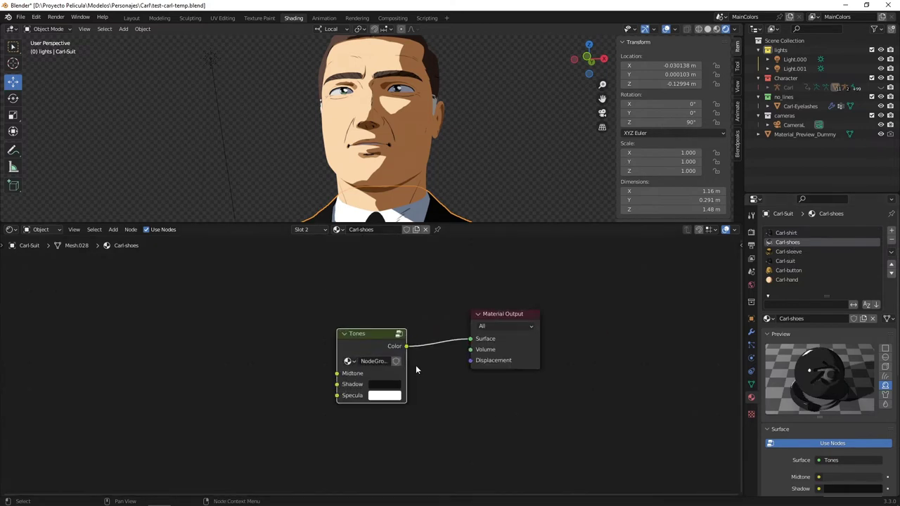
pyautogui.click(789, 252)
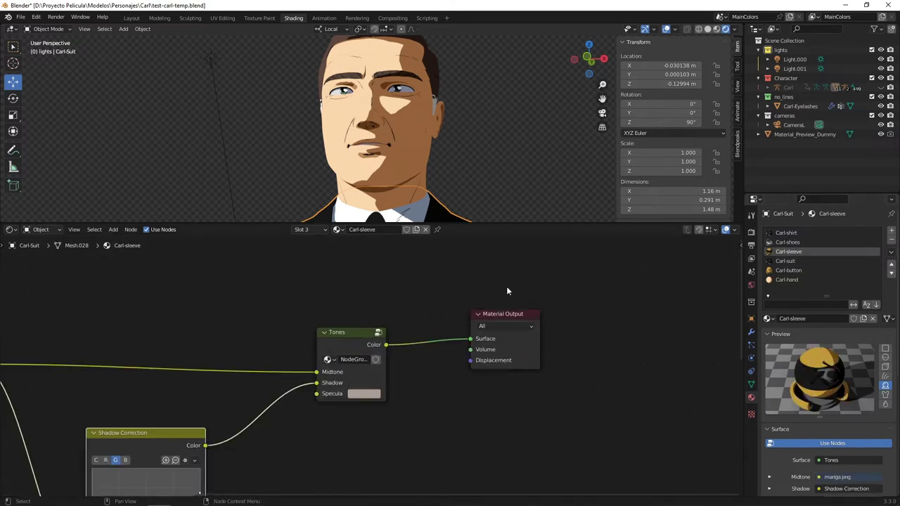
pyautogui.scroll(-3, 322, 401)
pyautogui.moveTo(321, 412); pyautogui.dragTo(412, 337, button='middle')
pyautogui.moveTo(502, 326); pyautogui.dragTo(482, 356, button='middle')
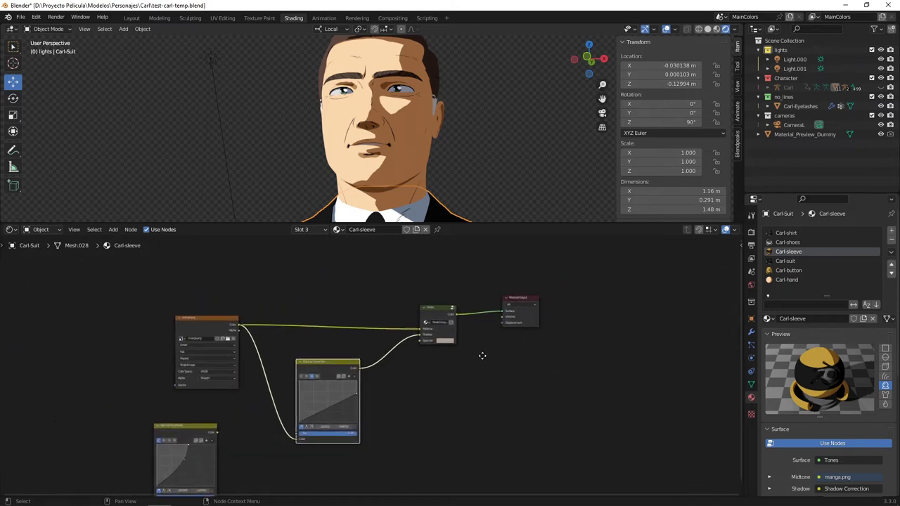
pyautogui.moveTo(513, 157); pyautogui.dragTo(481, 175, button='middle')
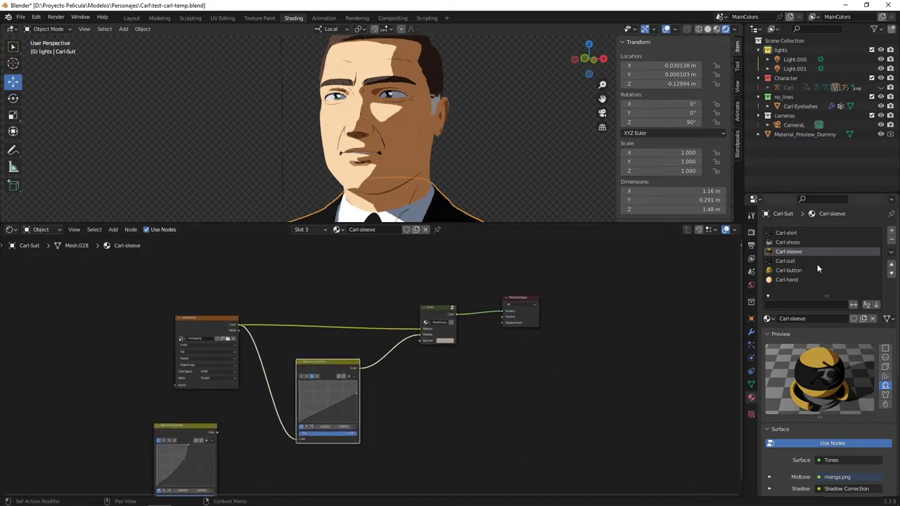
pyautogui.click(769, 295)
pyautogui.click(768, 295)
# Select the character's Carl-Eye-L object and examine the node tree of its Carl-eye material
pyautogui.click(396, 98)
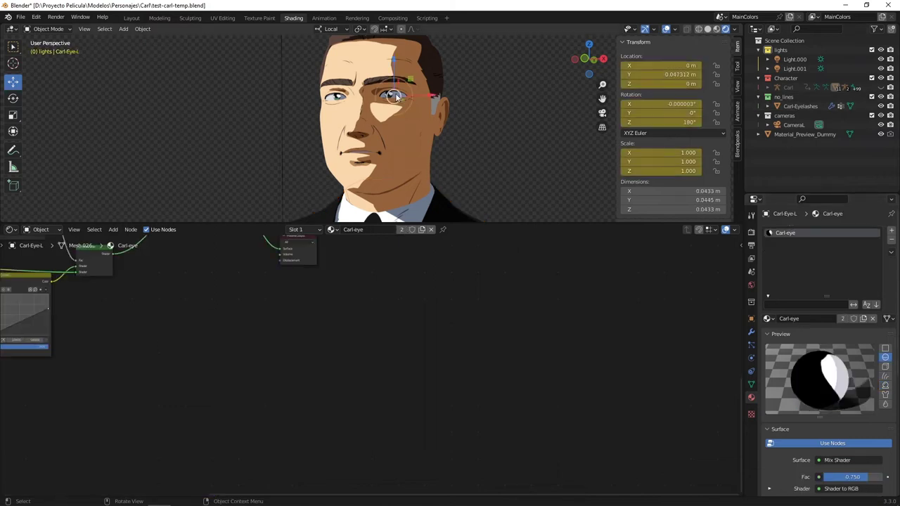
pyautogui.moveTo(355, 194)
pyautogui.mouseDown(button='middle')
pyautogui.moveTo(405, 182)
pyautogui.moveTo(358, 201)
pyautogui.mouseUp(button='middle')
pyautogui.press('Home')
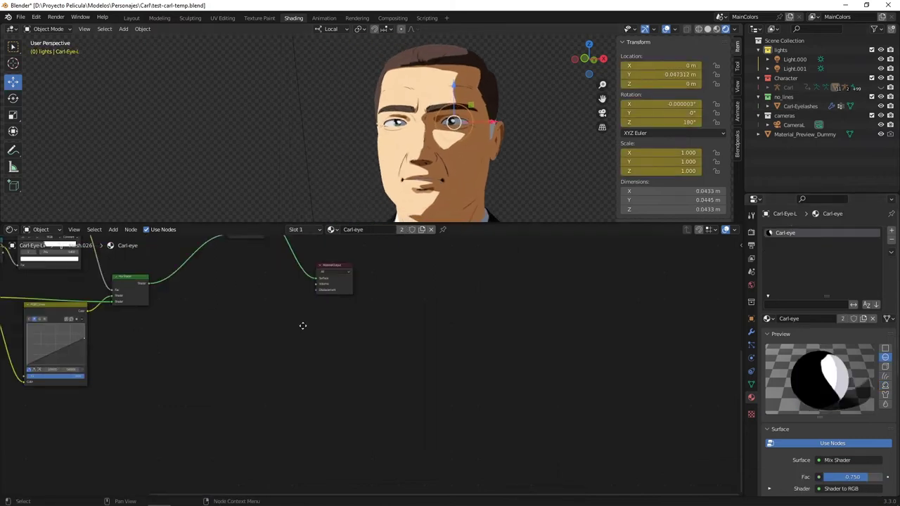
pyautogui.press('KP_Decimal')
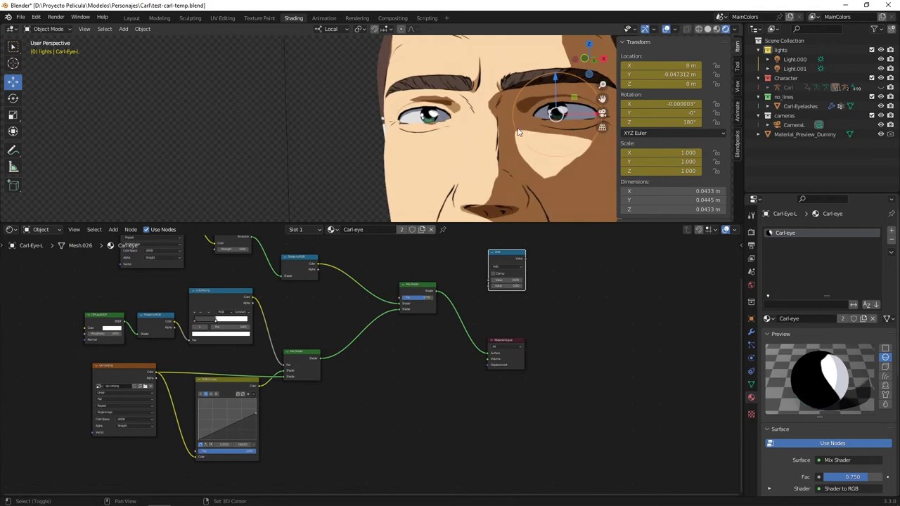
pyautogui.scroll(-1, 469, 115)
pyautogui.moveTo(390, 263); pyautogui.dragTo(452, 348, button='middle')
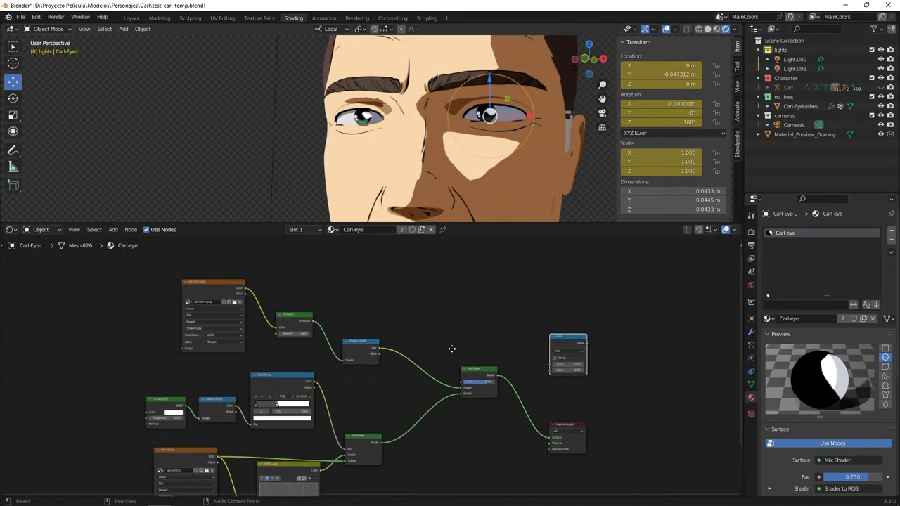
pyautogui.scroll(1, 298, 330)
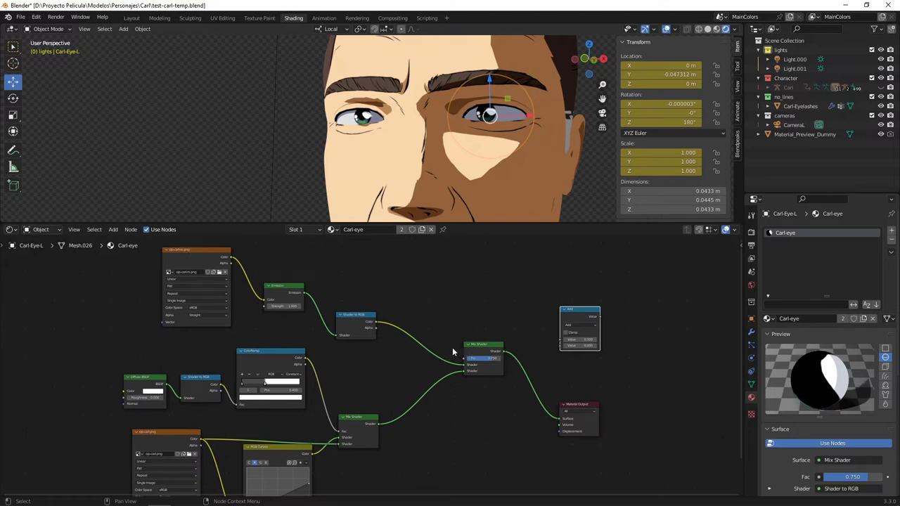
# Try other strengths on the Carl-eye material's Emission node and check the brightness of the character's eyes
pyautogui.moveTo(284, 306)
pyautogui.mouseDown()
pyautogui.moveTo(325, 306)
pyautogui.moveTo(274, 306)
pyautogui.mouseUp()
pyautogui.moveTo(284, 306)
pyautogui.mouseDown()
pyautogui.moveTo(303, 306)
pyautogui.moveTo(270, 306)
pyautogui.moveTo(282, 306)
pyautogui.mouseUp()
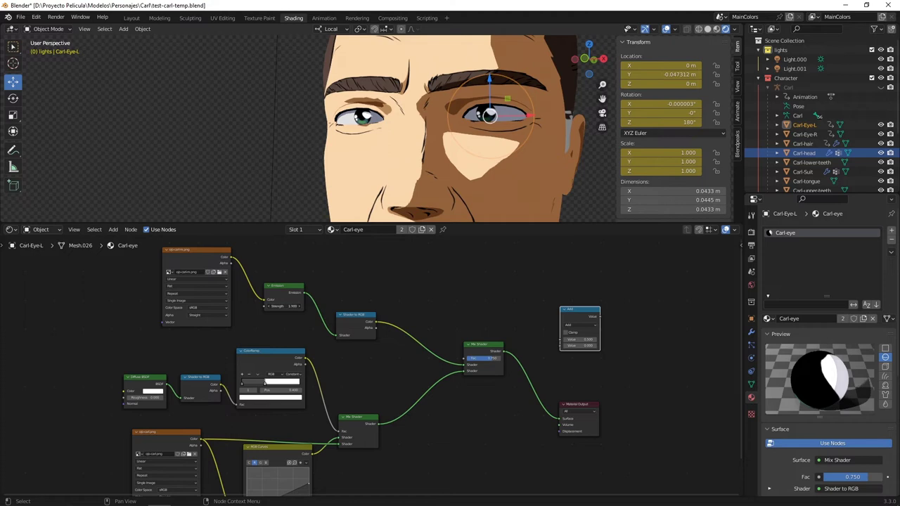
pyautogui.moveTo(377, 156)
pyautogui.mouseDown(button='middle')
pyautogui.moveTo(394, 152)
pyautogui.moveTo(393, 161)
pyautogui.mouseUp(button='middle')
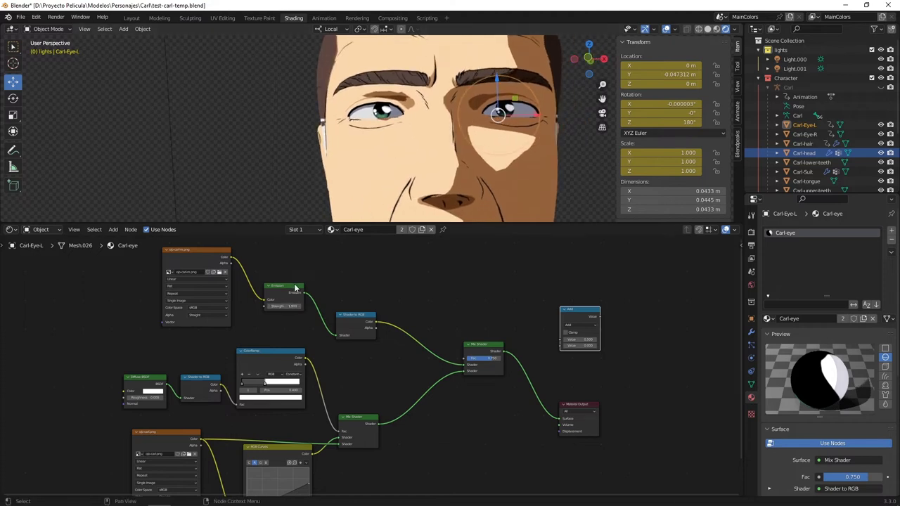
pyautogui.click(285, 306)
pyautogui.press('Return')
pyautogui.scroll(-4, 355, 121)
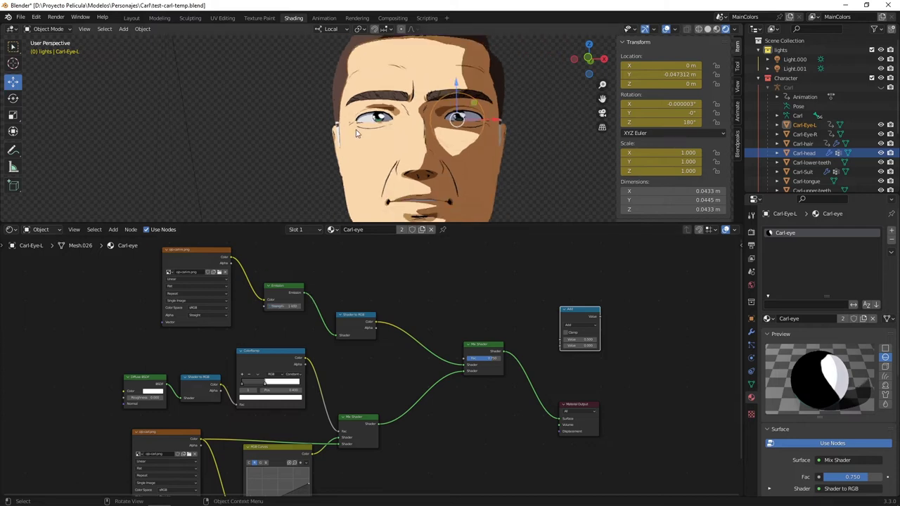
pyautogui.moveTo(424, 152); pyautogui.dragTo(457, 149, button='middle')
pyautogui.moveTo(439, 119); pyautogui.dragTo(392, 73, button='middle')
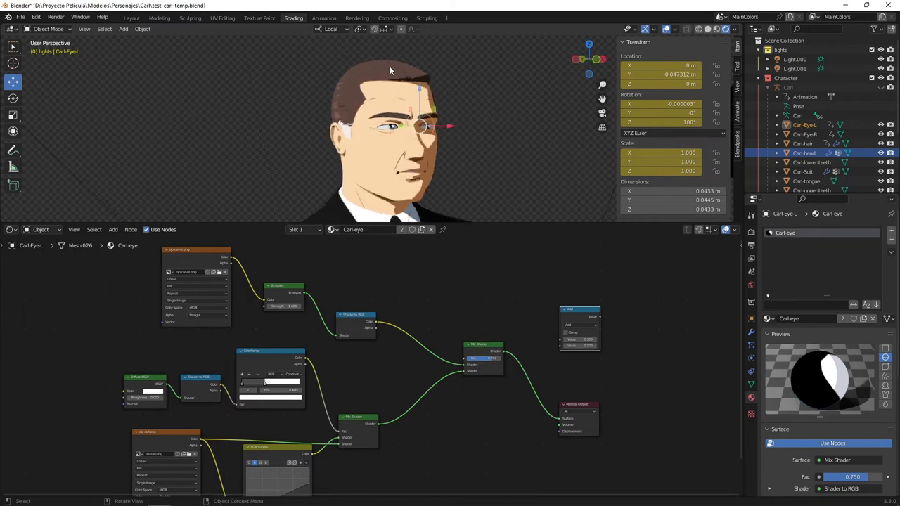
# Select the Carl-hair object and examine the node tree of its Carl-hair.001 material alongside the shaded hair
pyautogui.click(390, 68)
pyautogui.scroll(-2, 409, 328)
pyautogui.moveTo(410, 328); pyautogui.dragTo(389, 292, button='middle')
pyautogui.moveTo(368, 142); pyautogui.dragTo(465, 153, button='middle')
pyautogui.moveTo(316, 309); pyautogui.dragTo(368, 282, button='middle')
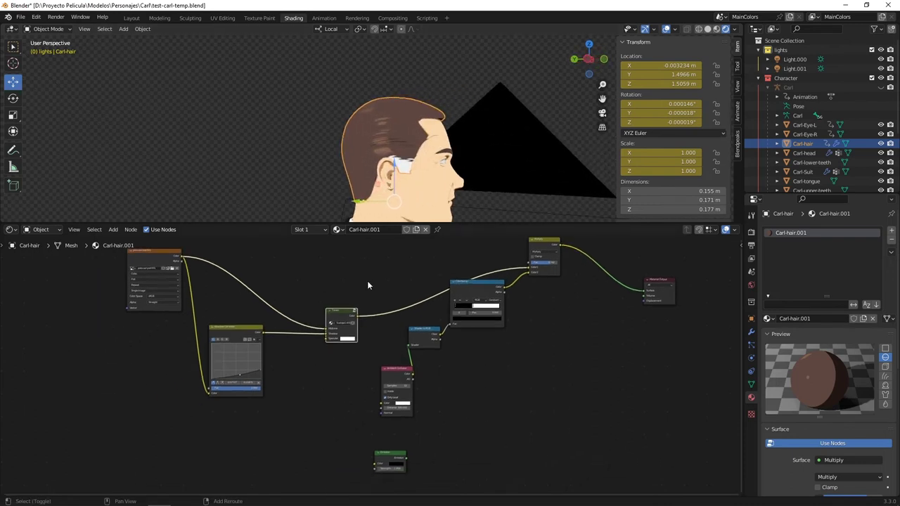
pyautogui.moveTo(428, 355); pyautogui.dragTo(435, 371, button='middle')
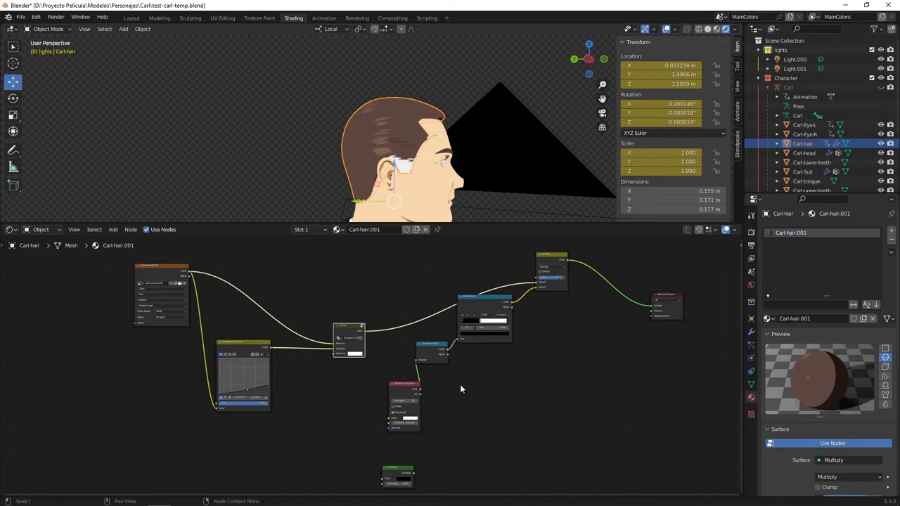
pyautogui.moveTo(435, 209); pyautogui.dragTo(398, 164, button='middle')
pyautogui.moveTo(400, 156); pyautogui.dragTo(430, 282, button='middle')
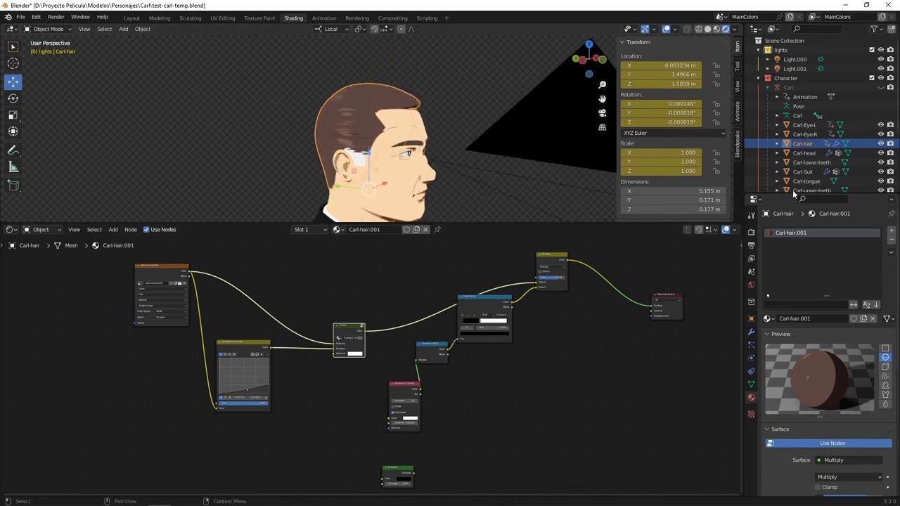
pyautogui.scroll(2, 464, 140)
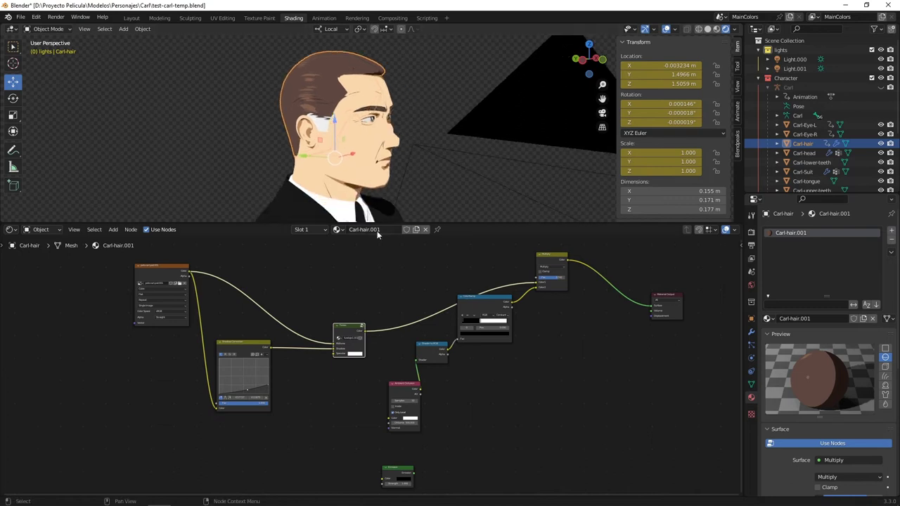
# Enlarge the 3D viewport, select the Carl-Suit object and return from the node group to the Carl-sleeve material's main node tree
pyautogui.moveTo(449, 224); pyautogui.dragTo(449, 339)
pyautogui.moveTo(443, 267); pyautogui.dragTo(464, 145, button='middle')
pyautogui.click(369, 300)
pyautogui.moveTo(508, 407); pyautogui.dragTo(319, 485, button='middle')
pyautogui.click(507, 368)
pyautogui.moveTo(341, 435); pyautogui.dragTo(404, 452, button='middle')
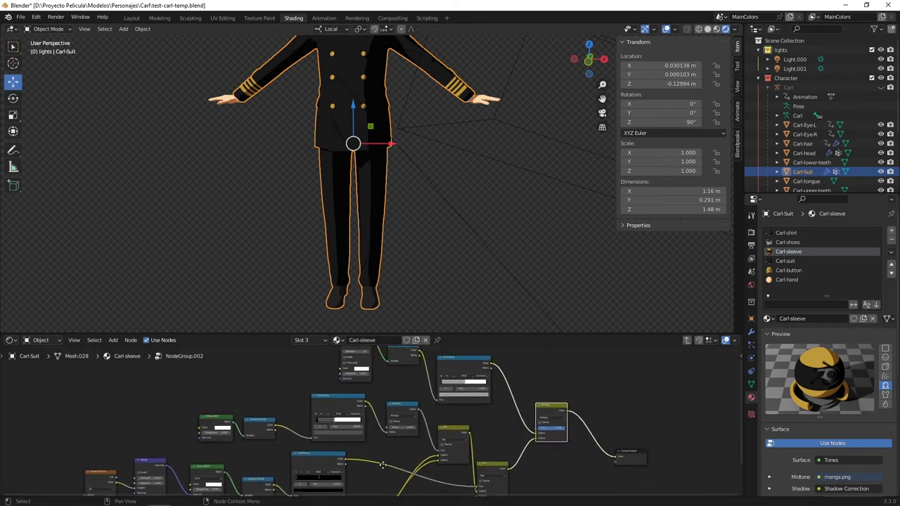
pyautogui.click(687, 341)
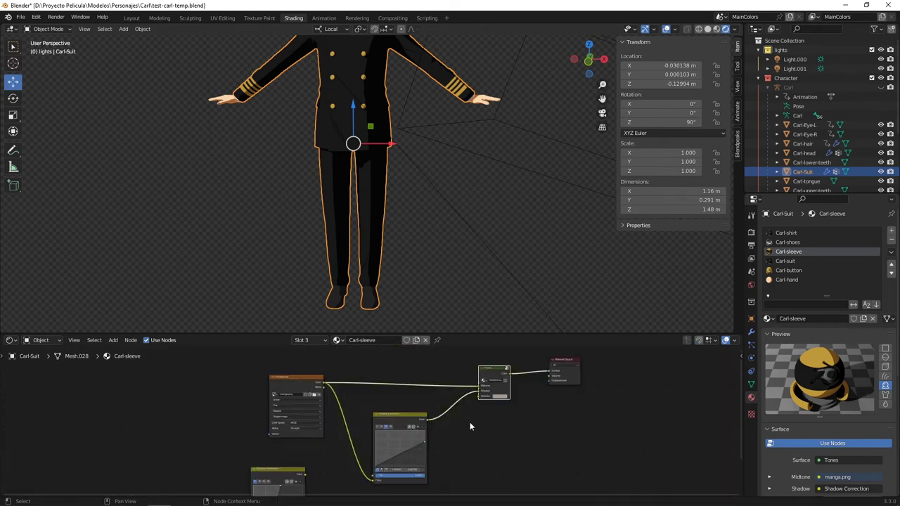
# In the Carl-shoes material, slightly darken the Tones node's Midtone colour and inspect its Shadow colour against the shoes
pyautogui.click(793, 242)
pyautogui.scroll(4, 436, 408)
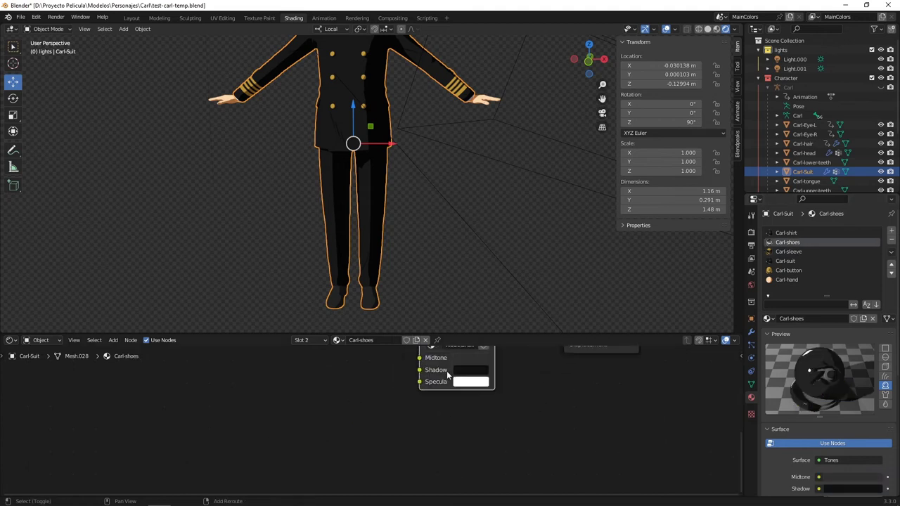
pyautogui.scroll(7, 439, 187)
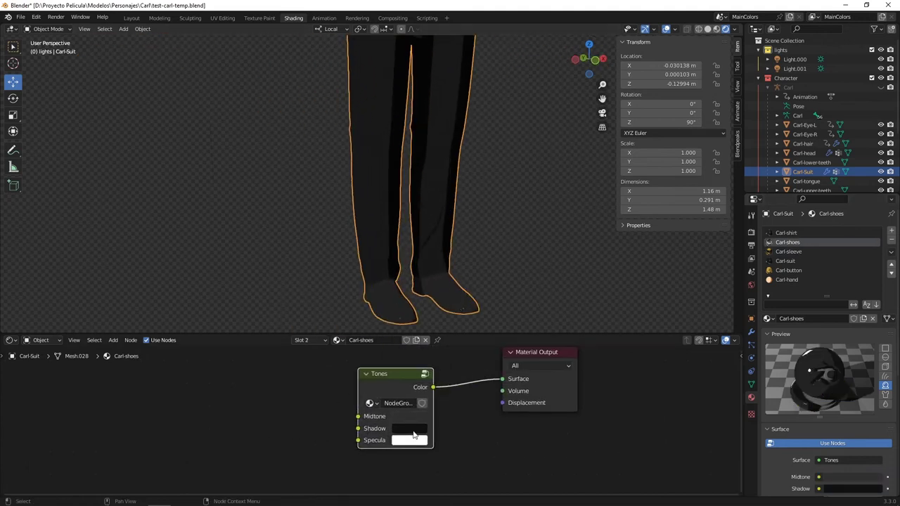
pyautogui.click(416, 431)
pyautogui.click(415, 416)
pyautogui.moveTo(484, 328); pyautogui.dragTo(484, 332)
pyautogui.moveTo(513, 302); pyautogui.dragTo(429, 320, button='middle')
pyautogui.click(411, 428)
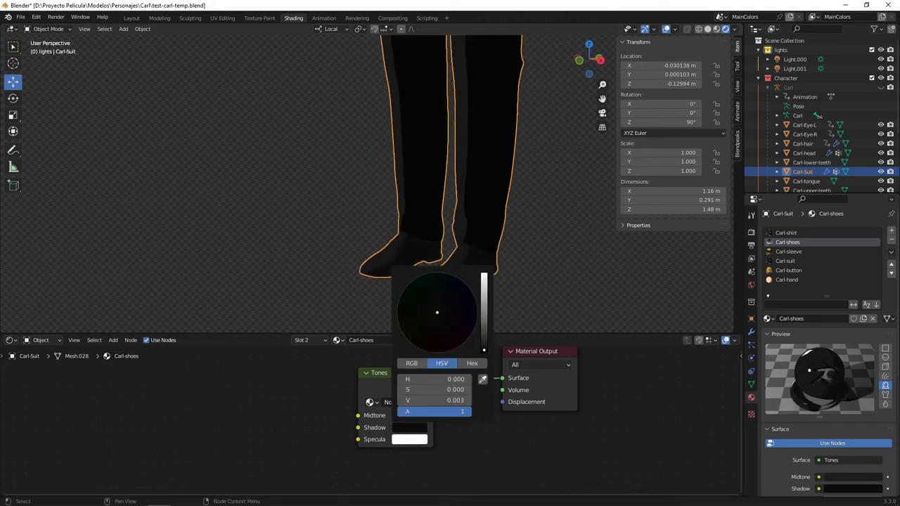
pyautogui.moveTo(502, 310); pyautogui.dragTo(422, 329, button='middle')
# Open the Carl-shoes material's Tones group and adjust the Glossy BSDF roughness while checking the highlights on the shoes
pyautogui.click(425, 373)
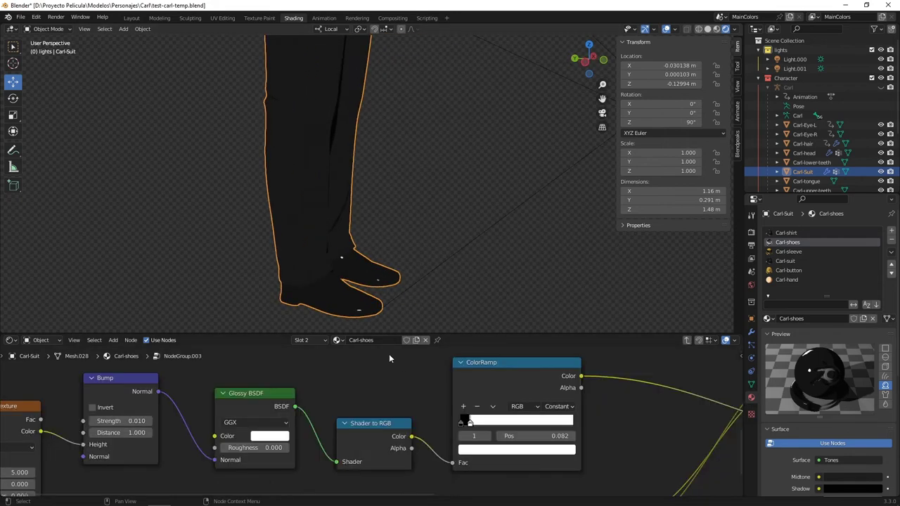
pyautogui.moveTo(243, 448); pyautogui.dragTo(244, 447)
pyautogui.moveTo(394, 266); pyautogui.dragTo(436, 205, button='middle')
pyautogui.scroll(-3, 364, 243)
# Switch to the Animation workspace and show the character with rendered shading in the main viewport
pyautogui.click(325, 18)
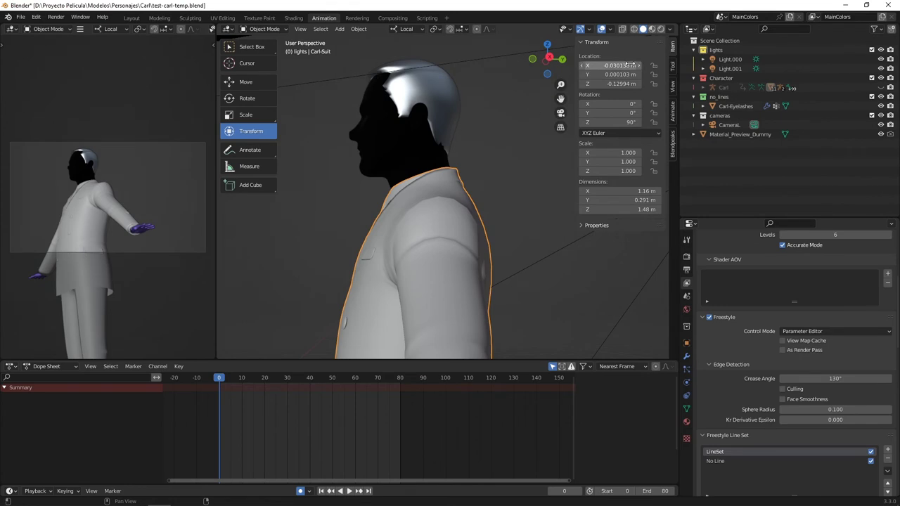
pyautogui.click(660, 29)
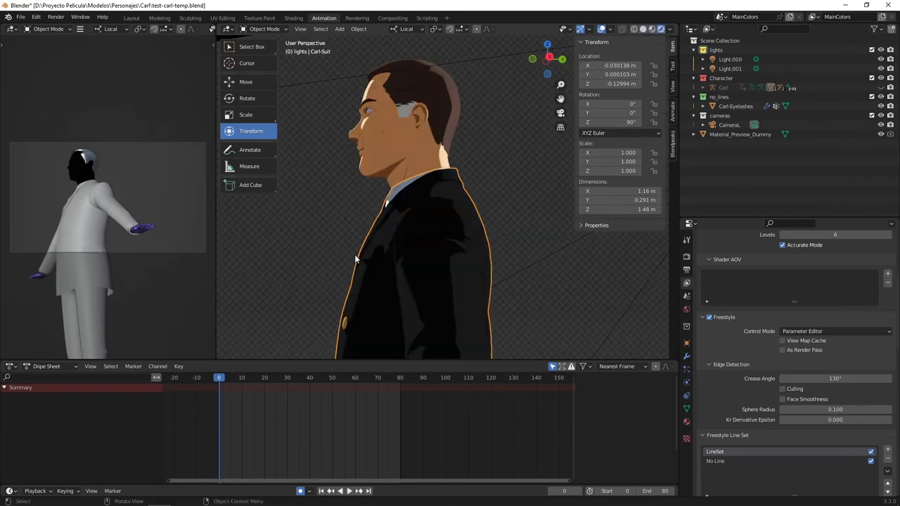
pyautogui.moveTo(316, 345); pyautogui.dragTo(372, 296, button='middle')
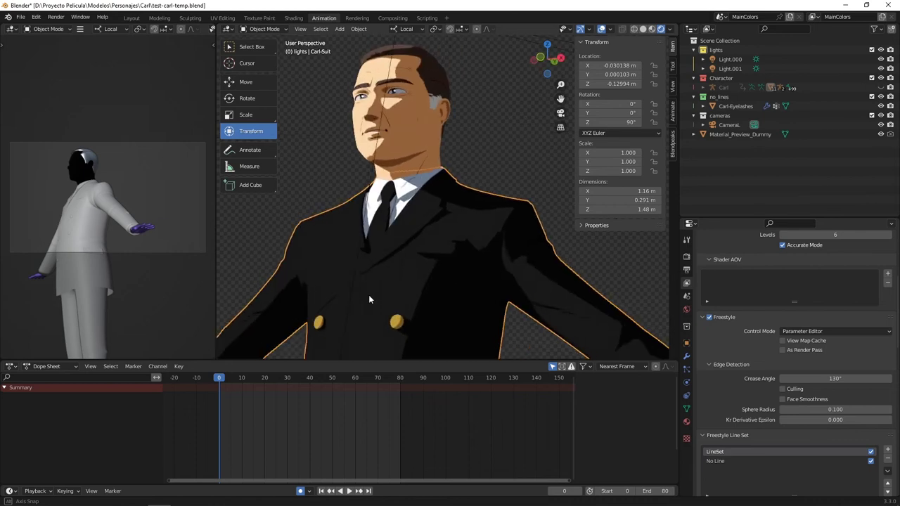
# Scrub the animation to frame 43, checking how light and shadow fall on the character's face from several angles
pyautogui.moveTo(220, 380); pyautogui.dragTo(335, 363)
pyautogui.moveTo(476, 231); pyautogui.dragTo(342, 361, button='middle')
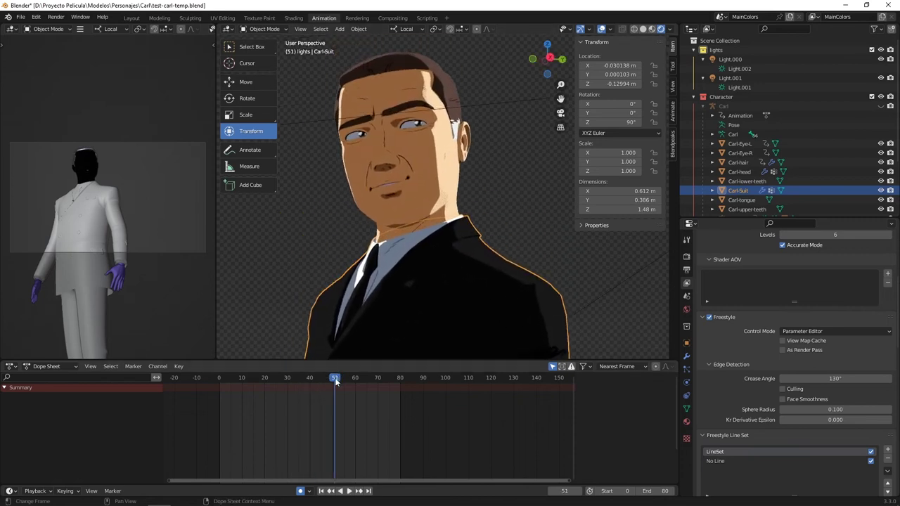
pyautogui.moveTo(357, 377); pyautogui.dragTo(317, 256)
pyautogui.moveTo(355, 218); pyautogui.dragTo(405, 201, button='middle')
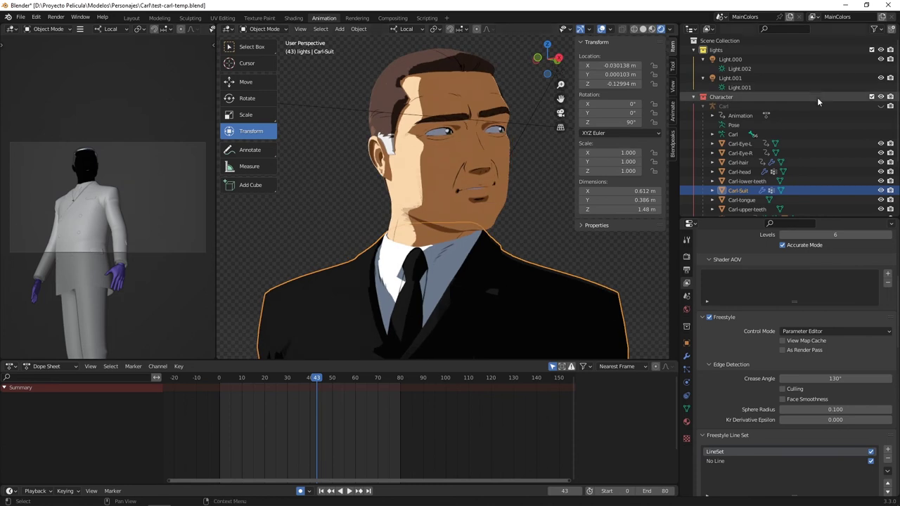
# Show the Carl armature and look over the bones controlling the character's face
pyautogui.click(881, 106)
pyautogui.moveTo(512, 177); pyautogui.dragTo(436, 165, button='middle')
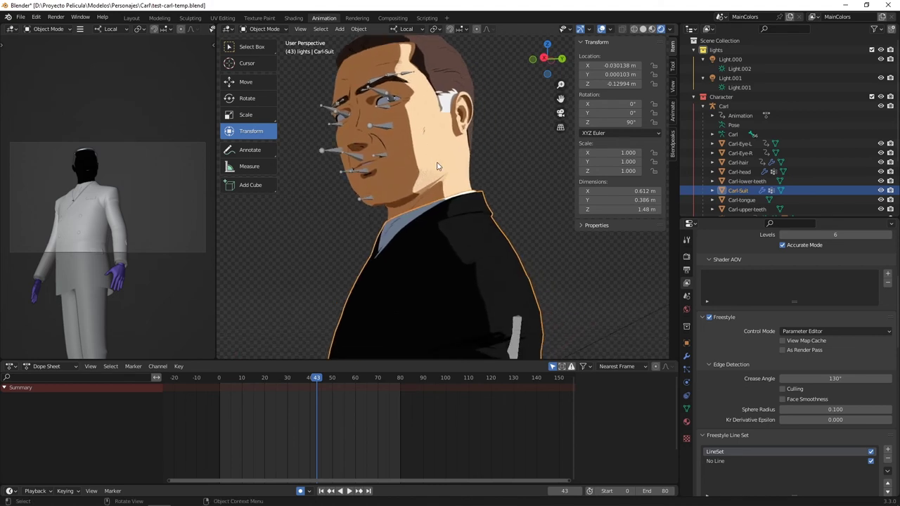
pyautogui.scroll(-2, 436, 166)
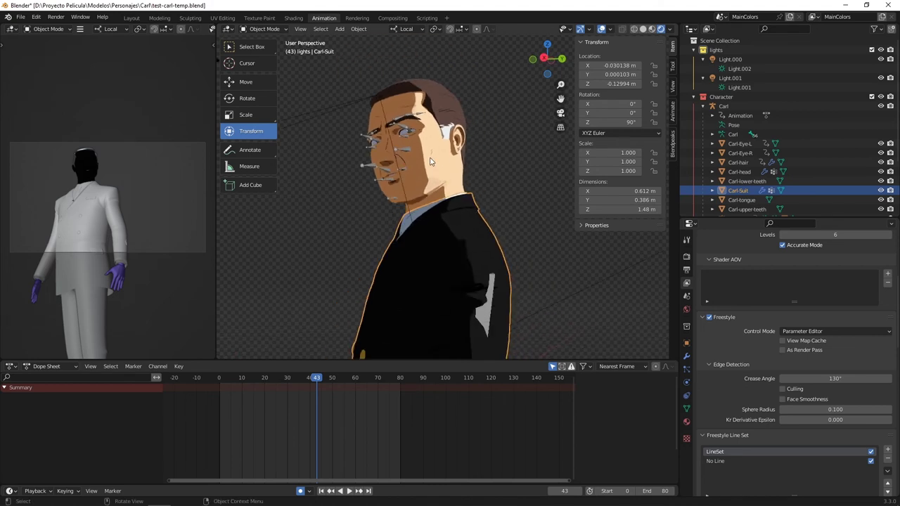
# Switch to MediBang Paint Pro and toggle the Capa8 and Layer 21 layers of cara-carl.psd to review the face texture details
pyautogui.hotkey('alt', 'Tab')
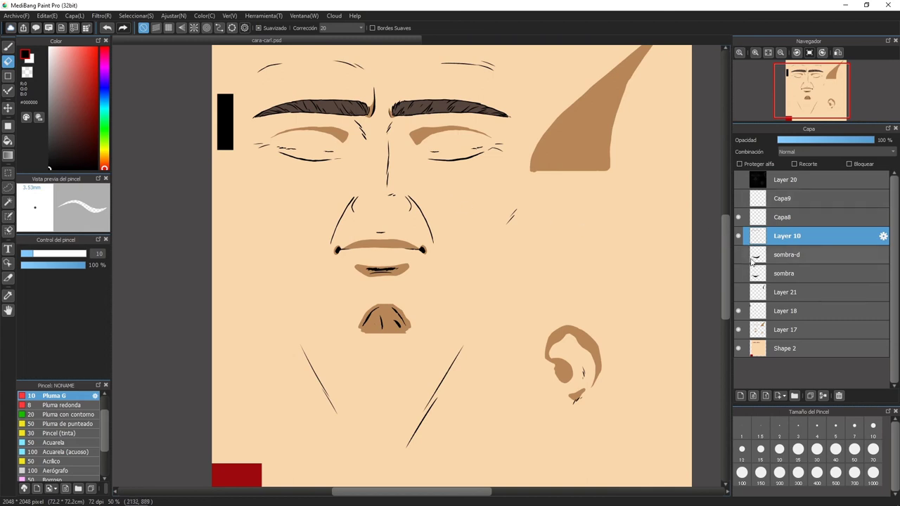
pyautogui.click(739, 218)
pyautogui.click(739, 219)
pyautogui.click(739, 219)
pyautogui.click(739, 219)
pyautogui.click(739, 291)
pyautogui.click(739, 292)
# Compare the chin shadows on the sombra and sombra-d layers, leave both hidden and return to Blender to view the head
pyautogui.click(739, 255)
pyautogui.click(737, 272)
pyautogui.click(738, 257)
pyautogui.click(738, 258)
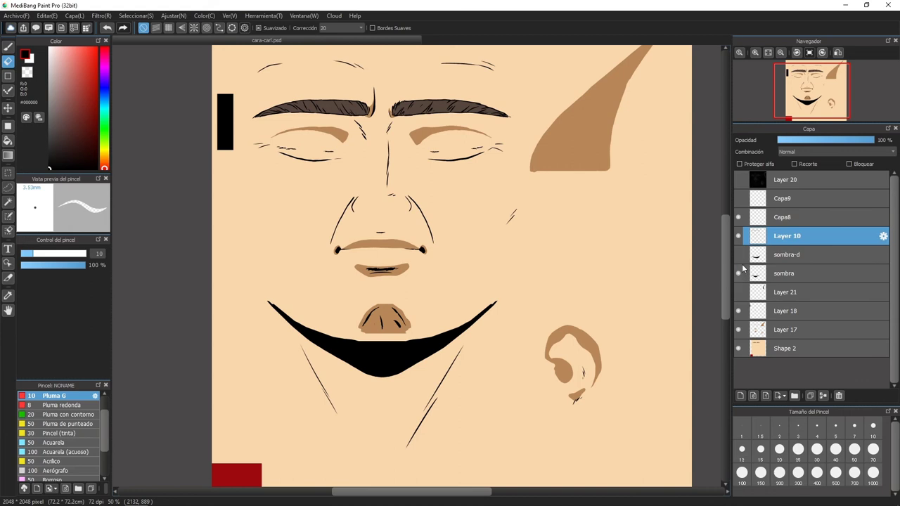
pyautogui.click(739, 255)
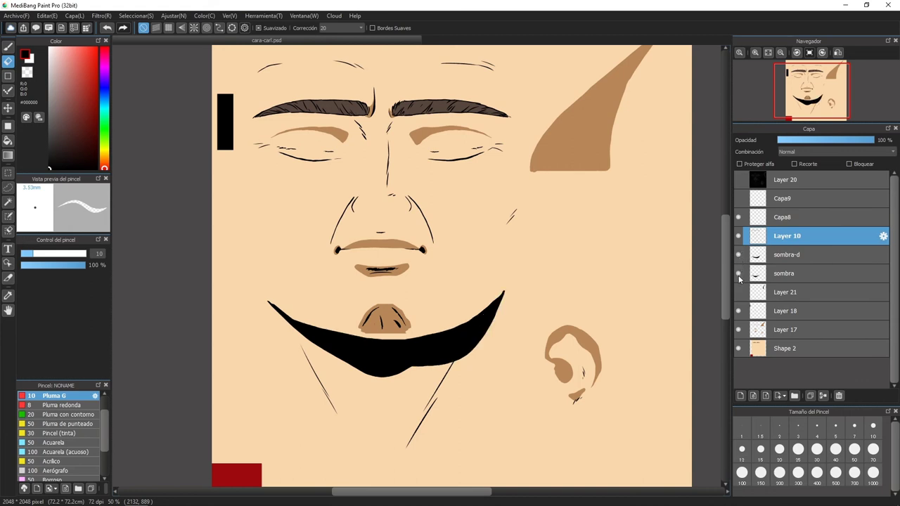
pyautogui.click(739, 274)
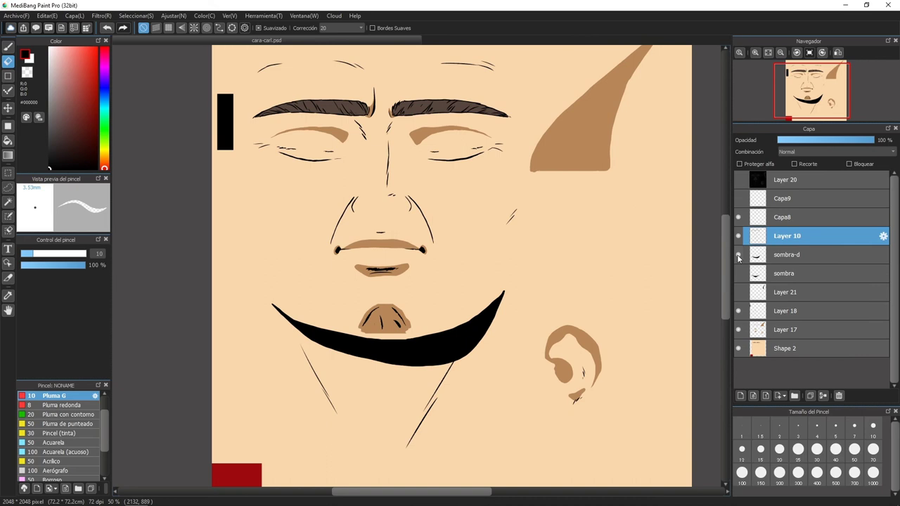
pyautogui.click(739, 255)
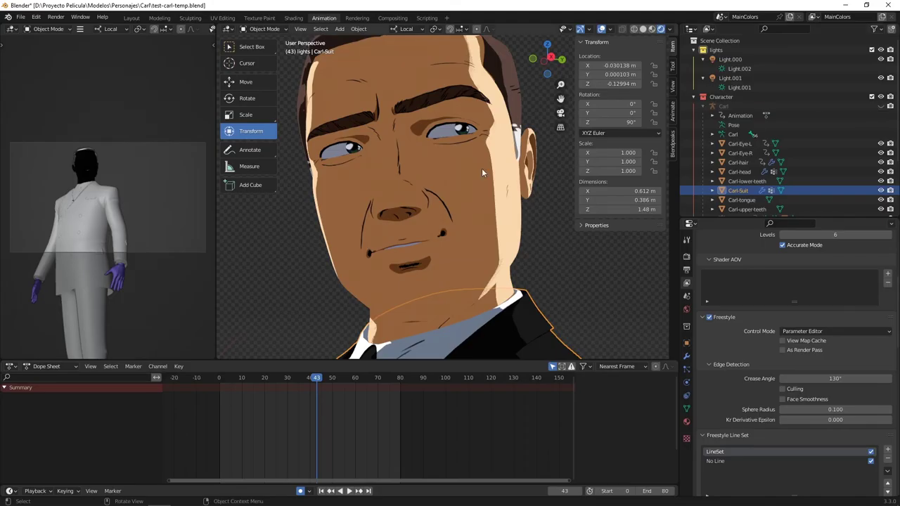
pyautogui.moveTo(481, 168)
pyautogui.mouseDown(button='middle')
pyautogui.moveTo(402, 175)
pyautogui.moveTo(454, 178)
pyautogui.mouseUp(button='middle')
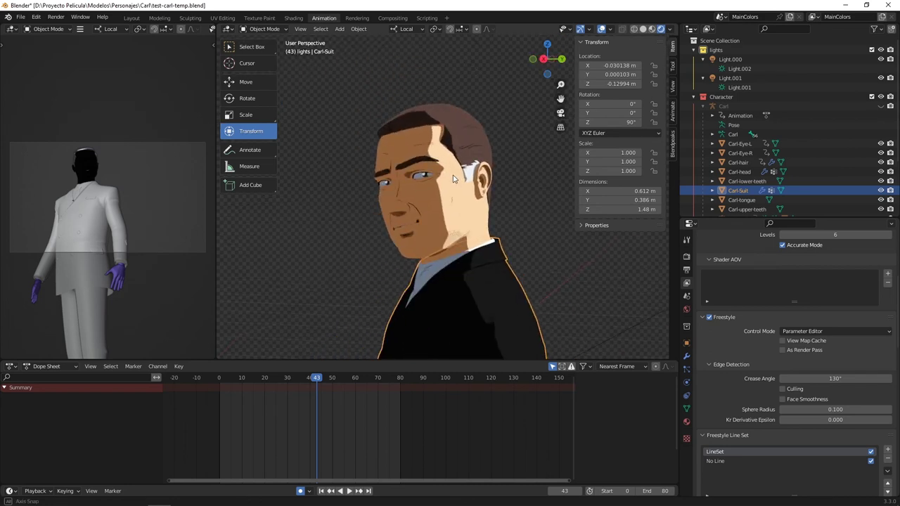